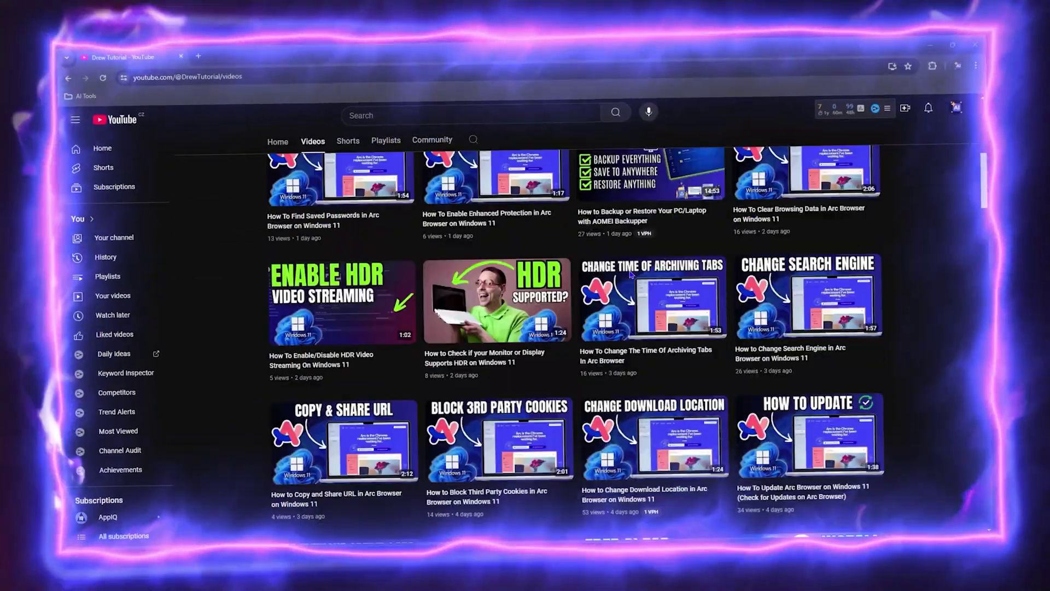
Browse the Drew Tutorial channel's videos, including Duang AI Tab, then its Playlists.
{"action": "scroll", "coordinate": [630, 273], "scroll_direction": "down", "scroll_amount": 15}
{"action": "left_click", "coordinate": [631, 274]}
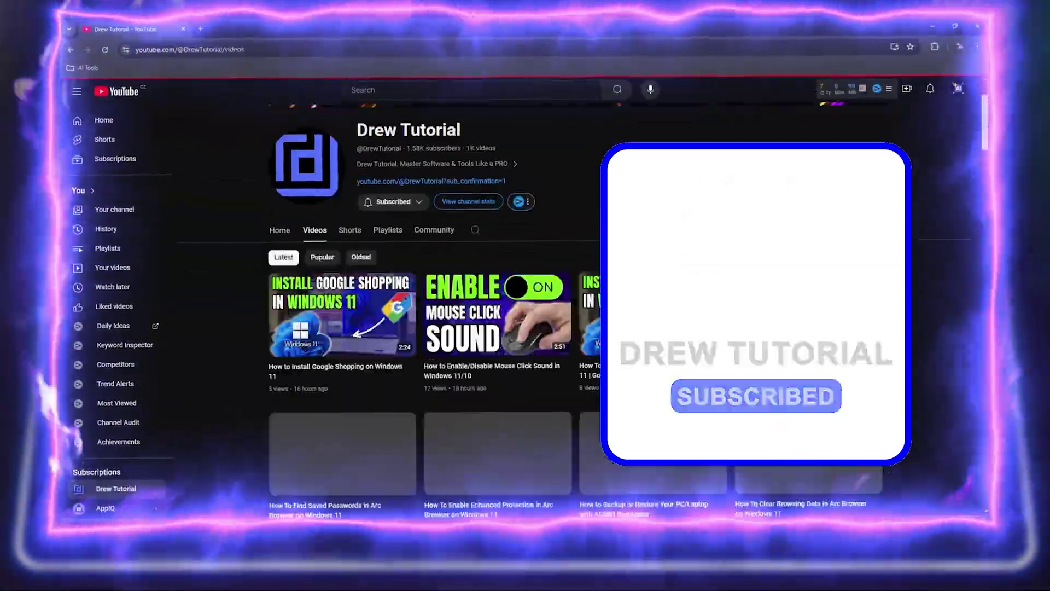
{"action": "scroll", "coordinate": [612, 331], "scroll_direction": "down", "scroll_amount": 10}
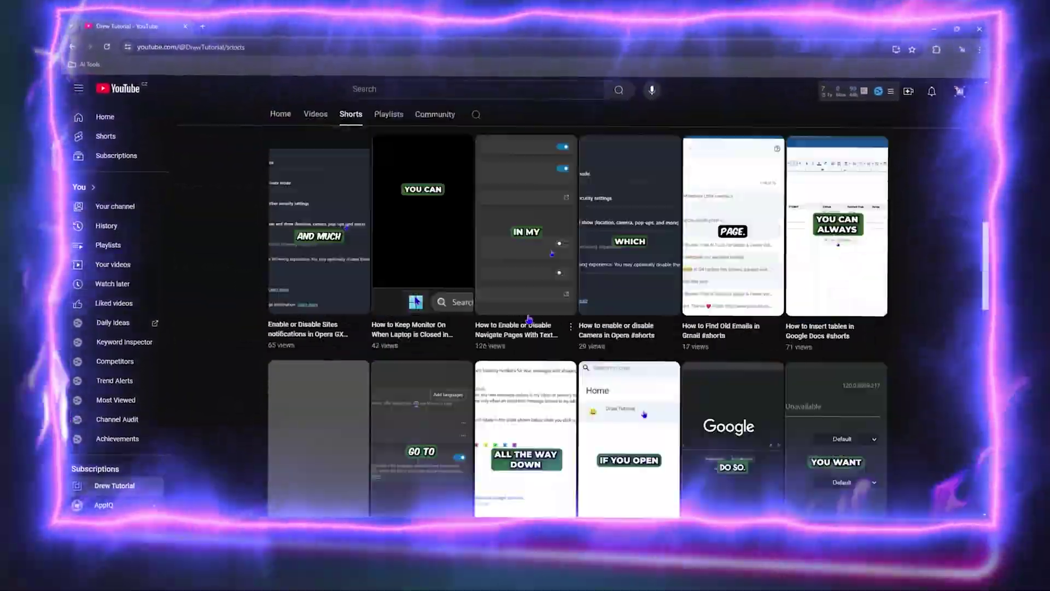
{"action": "scroll", "coordinate": [321, 266], "scroll_direction": "down", "scroll_amount": 5}
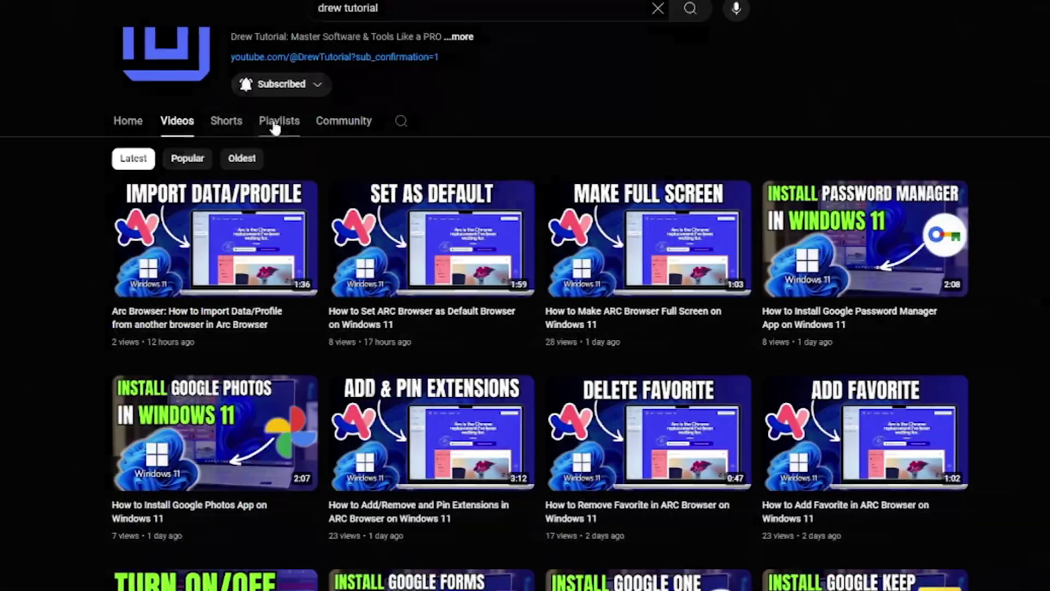
{"action": "scroll", "coordinate": [274, 129], "scroll_direction": "up", "scroll_amount": 3}
{"action": "scroll", "coordinate": [713, 488], "scroll_direction": "down", "scroll_amount": 10}
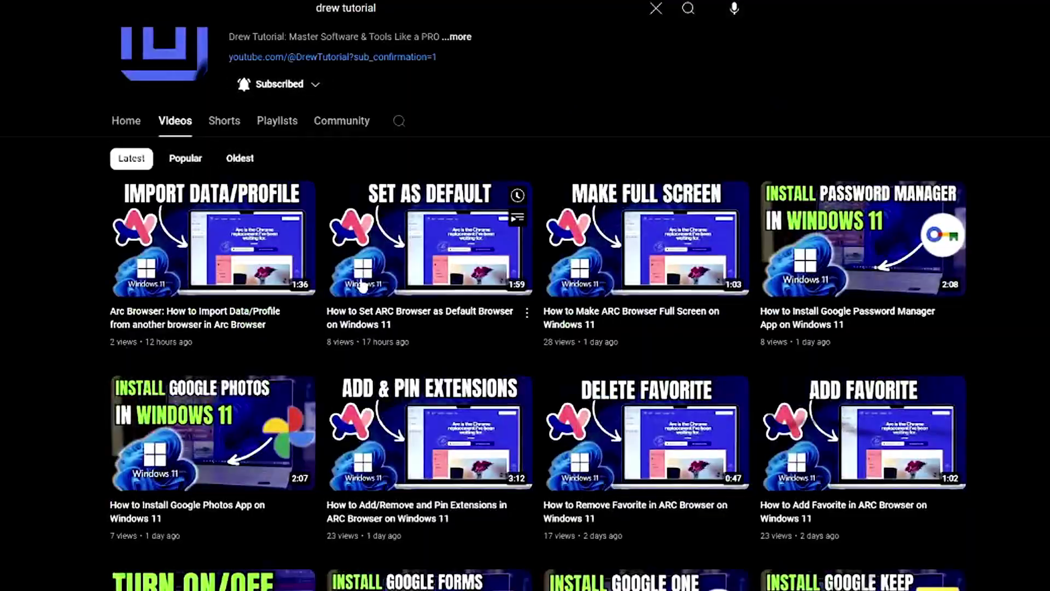
{"action": "scroll", "coordinate": [471, 293], "scroll_direction": "down", "scroll_amount": 5}
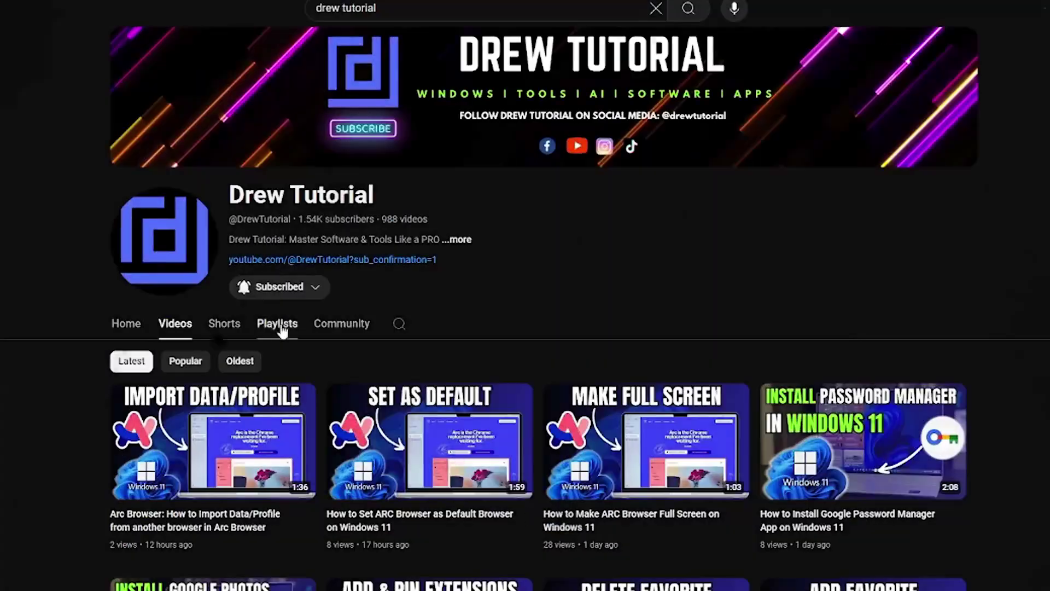
{"action": "left_click", "coordinate": [277, 330]}
{"action": "scroll", "coordinate": [147, 295], "scroll_direction": "down", "scroll_amount": 3}
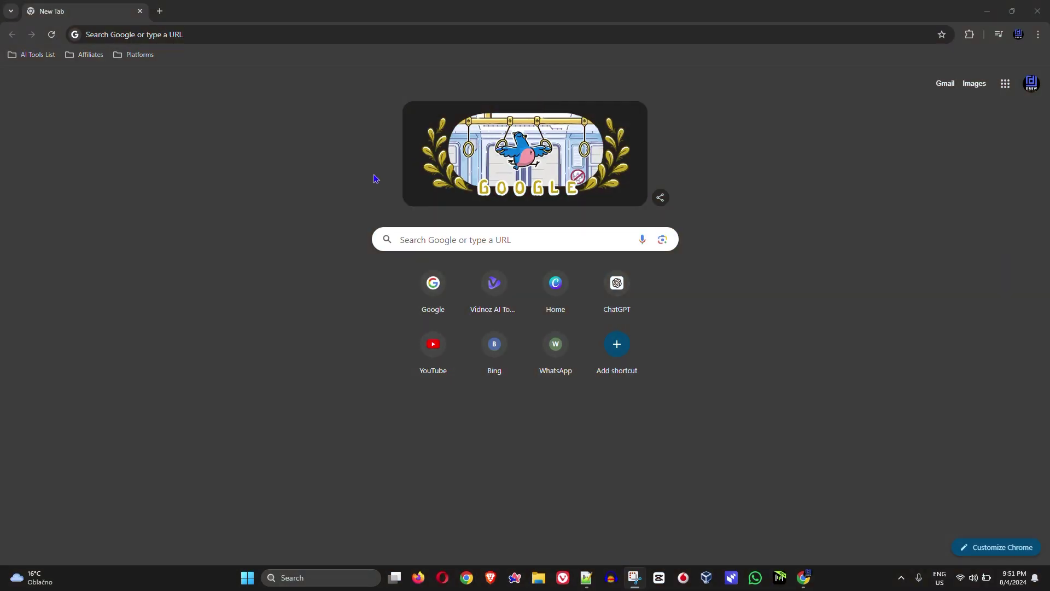
Search Google for 'cz' from the new tab page.
{"action": "left_click", "coordinate": [437, 247]}
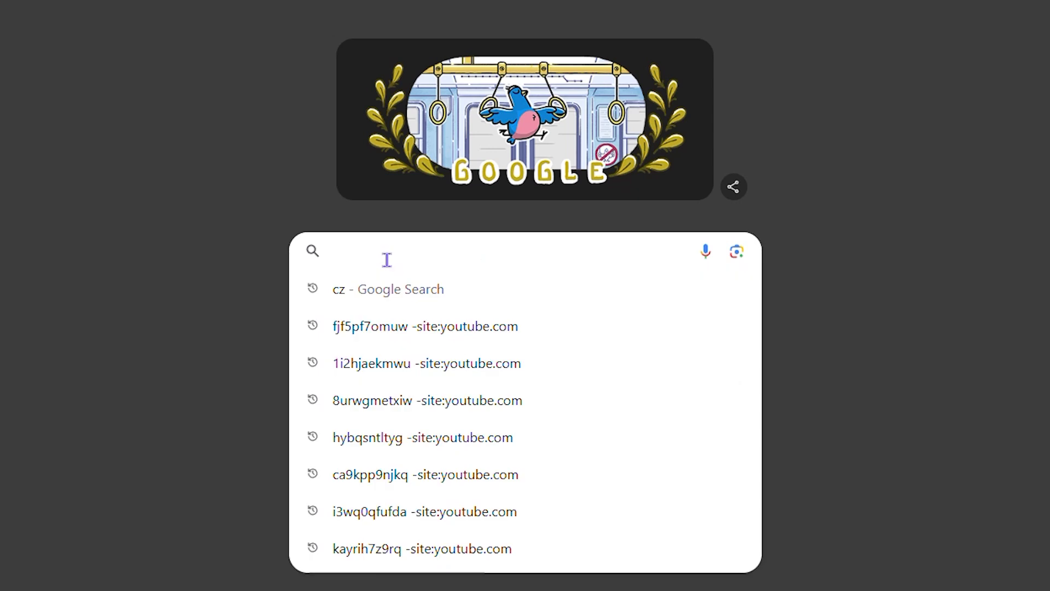
{"action": "type", "text": "cz"}
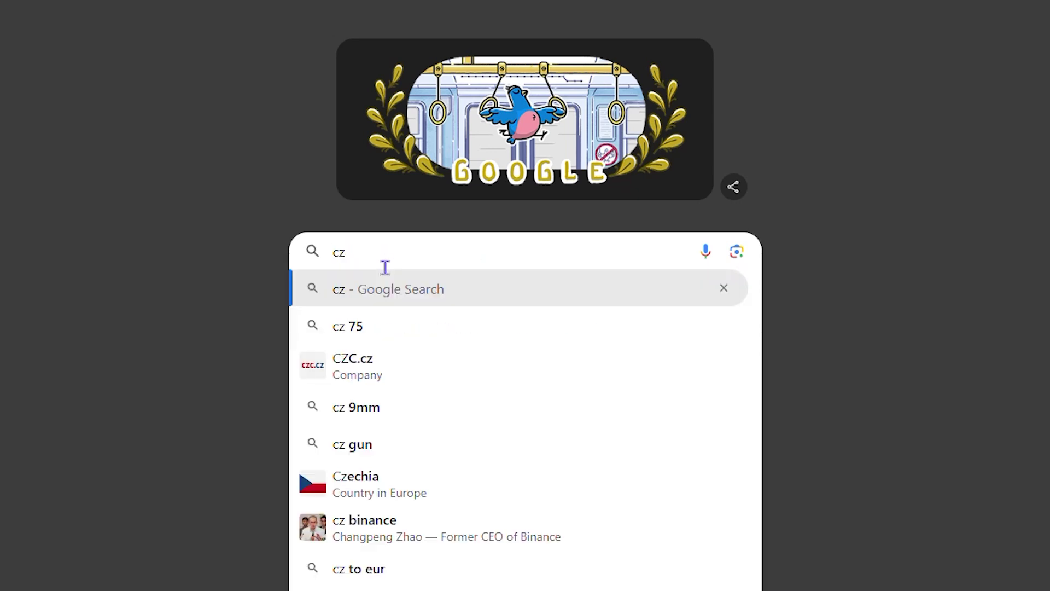
{"action": "key", "text": "Return"}
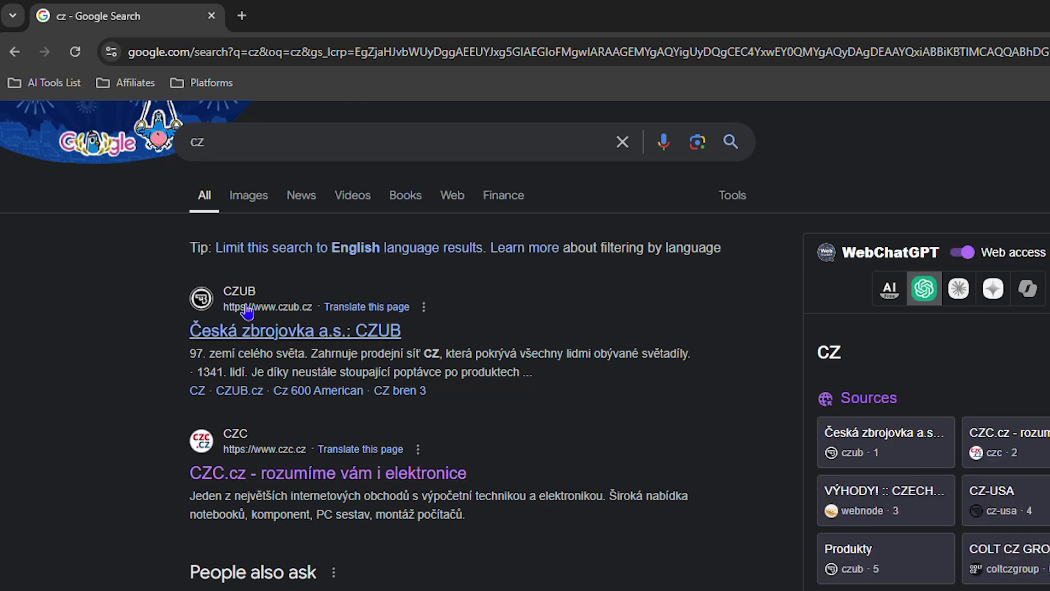
Open the CZC.cz result in a new tab, switch to it and dismiss the cookie notice.
{"action": "right_click", "coordinate": [283, 474]}
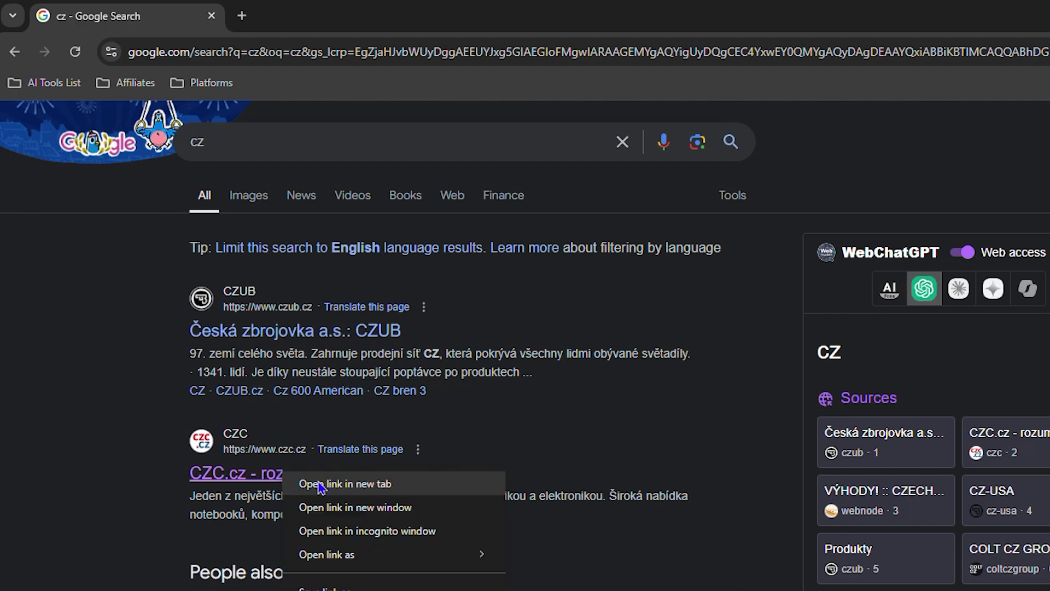
{"action": "left_click", "coordinate": [320, 482]}
{"action": "left_click", "coordinate": [279, 20]}
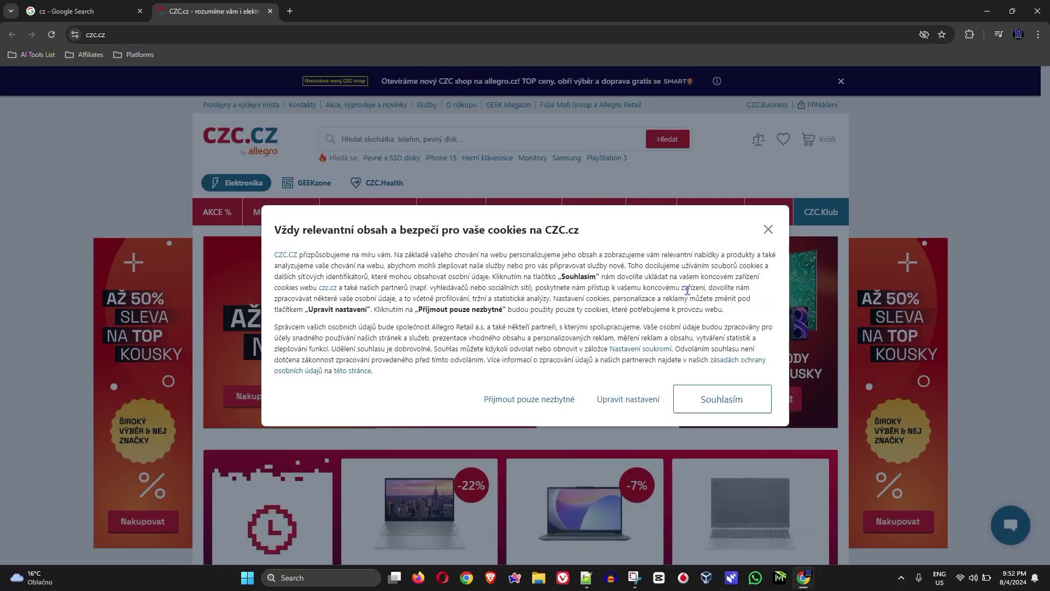
{"action": "left_click", "coordinate": [769, 229]}
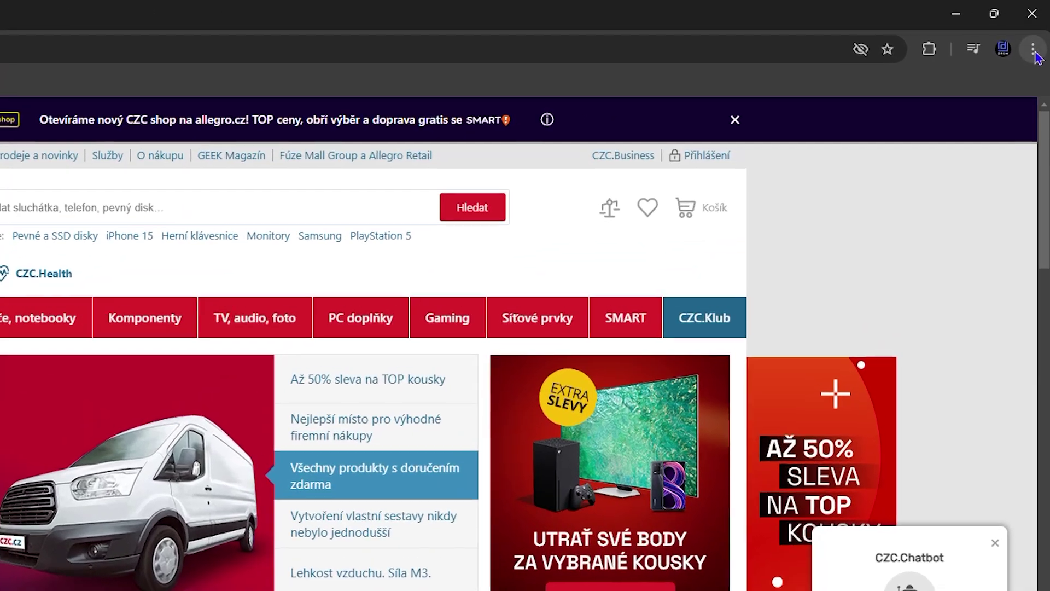
Bring up Chrome's Translate panel for the CZC.cz page and show its extra language options.
{"action": "left_click", "coordinate": [1037, 34]}
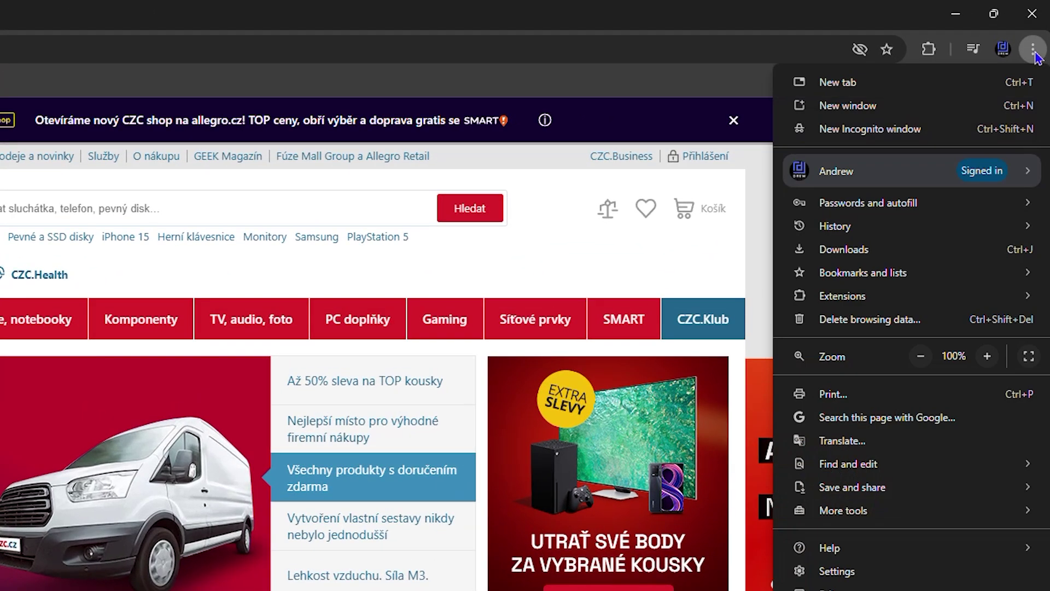
{"action": "left_click", "coordinate": [853, 440]}
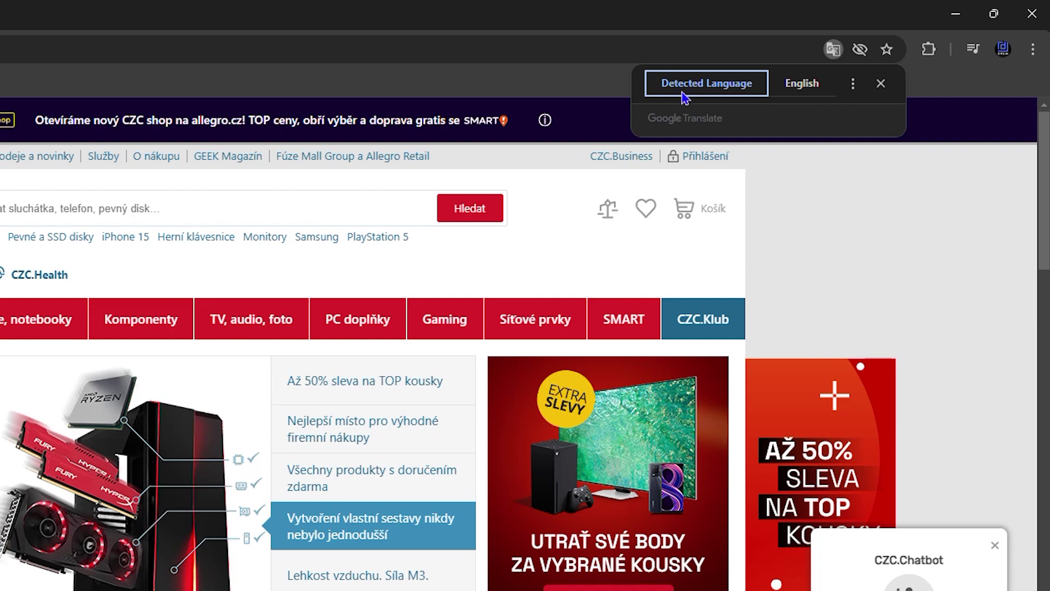
{"action": "right_click", "coordinate": [853, 255]}
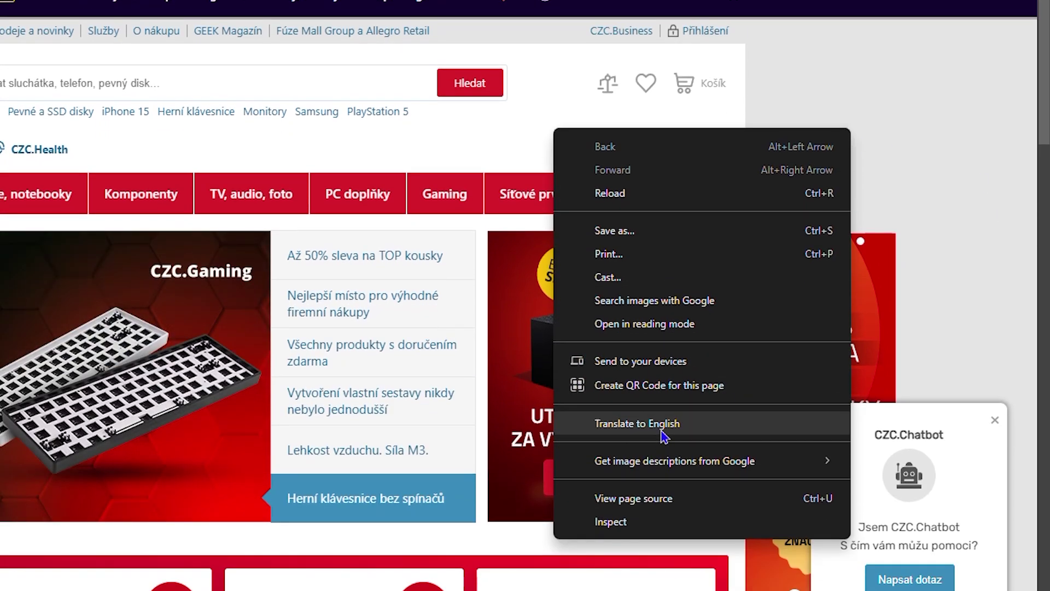
{"action": "left_click", "coordinate": [797, 50]}
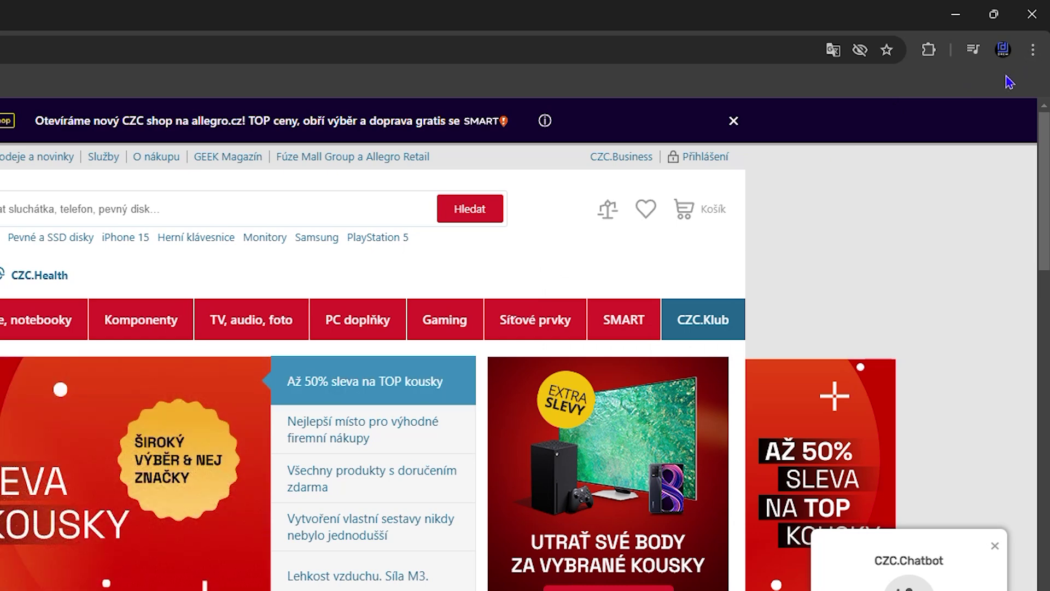
{"action": "left_click", "coordinate": [1033, 50]}
{"action": "left_click", "coordinate": [865, 441]}
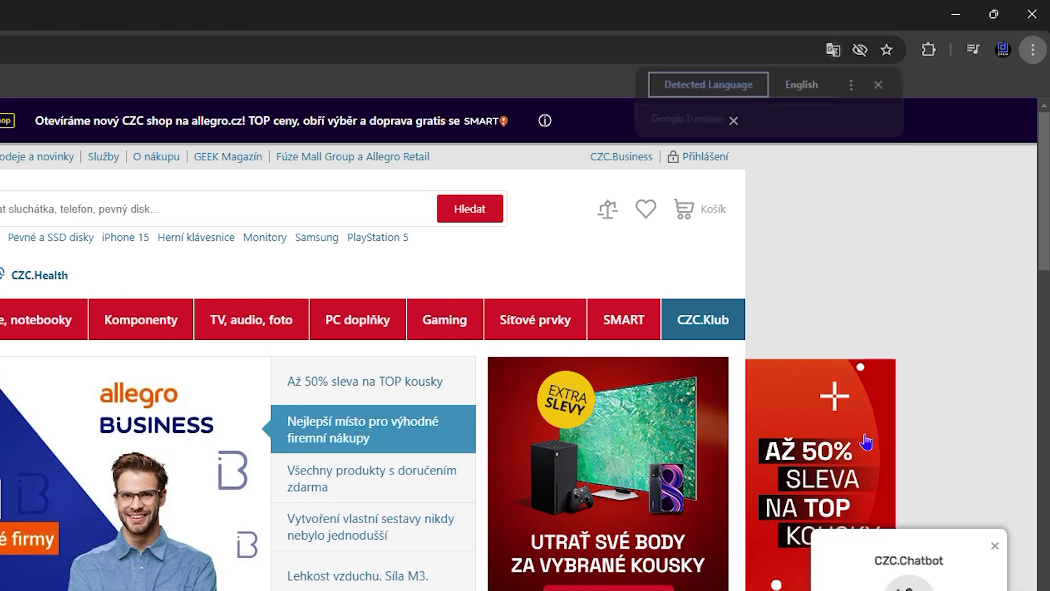
{"action": "left_click", "coordinate": [853, 86]}
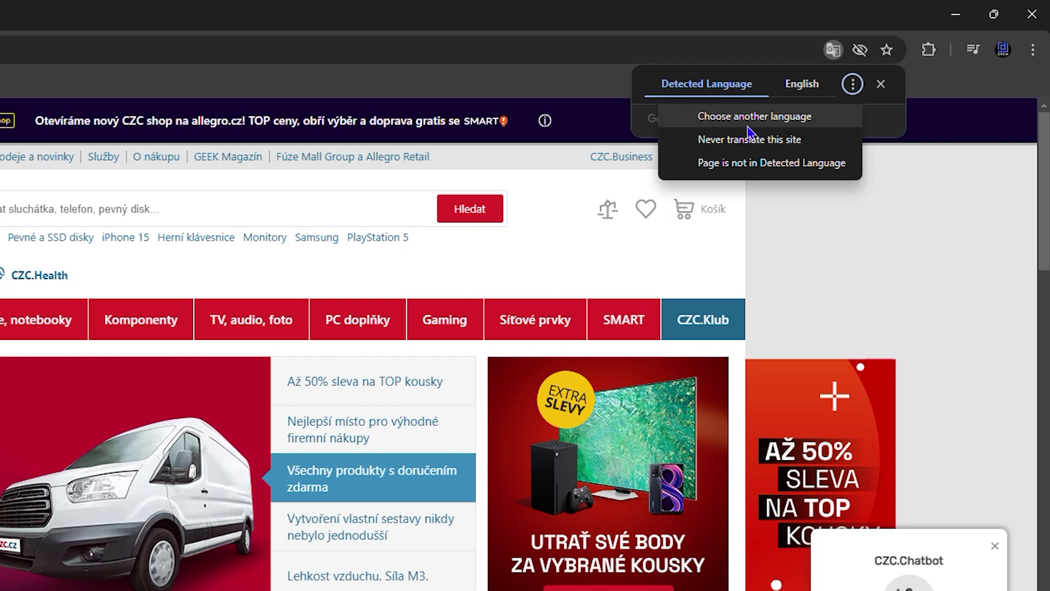
Pick Dutch as the target language and translate the CZC.cz page.
{"action": "left_click", "coordinate": [733, 117]}
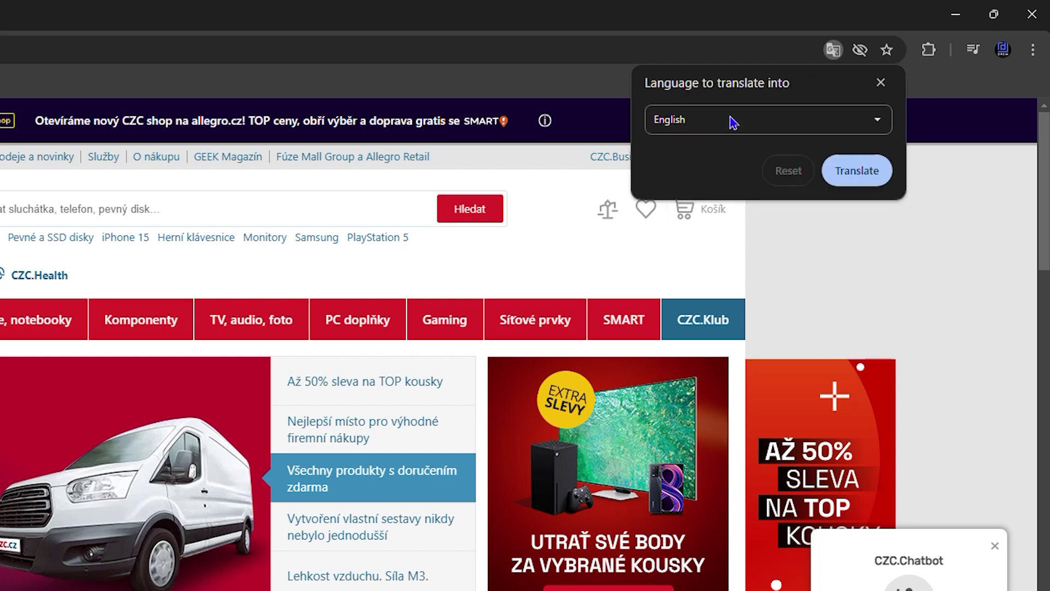
{"action": "left_click", "coordinate": [863, 132]}
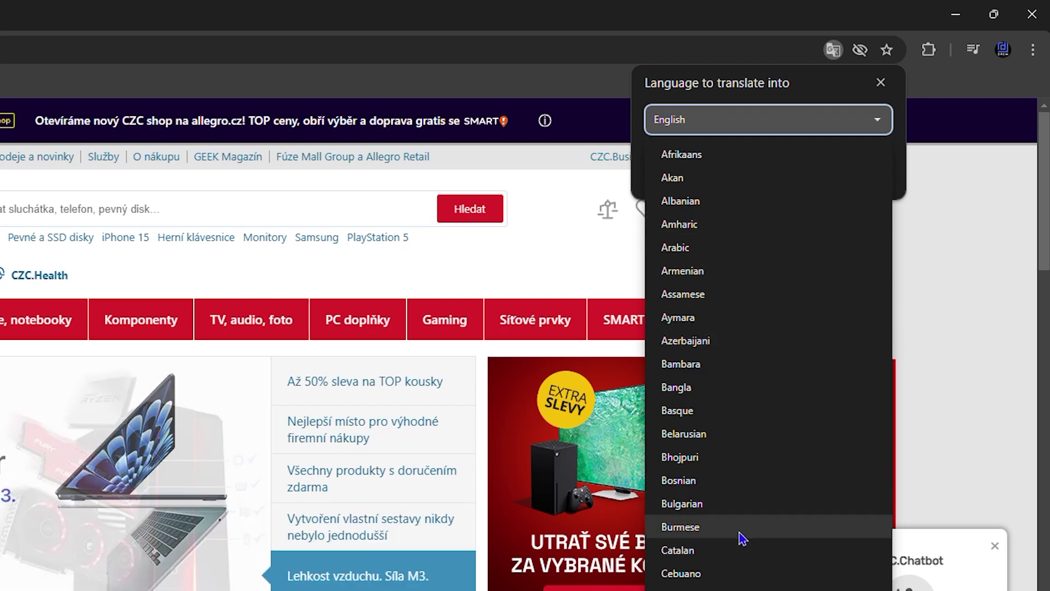
{"action": "scroll", "coordinate": [720, 249], "scroll_direction": "down", "scroll_amount": 2}
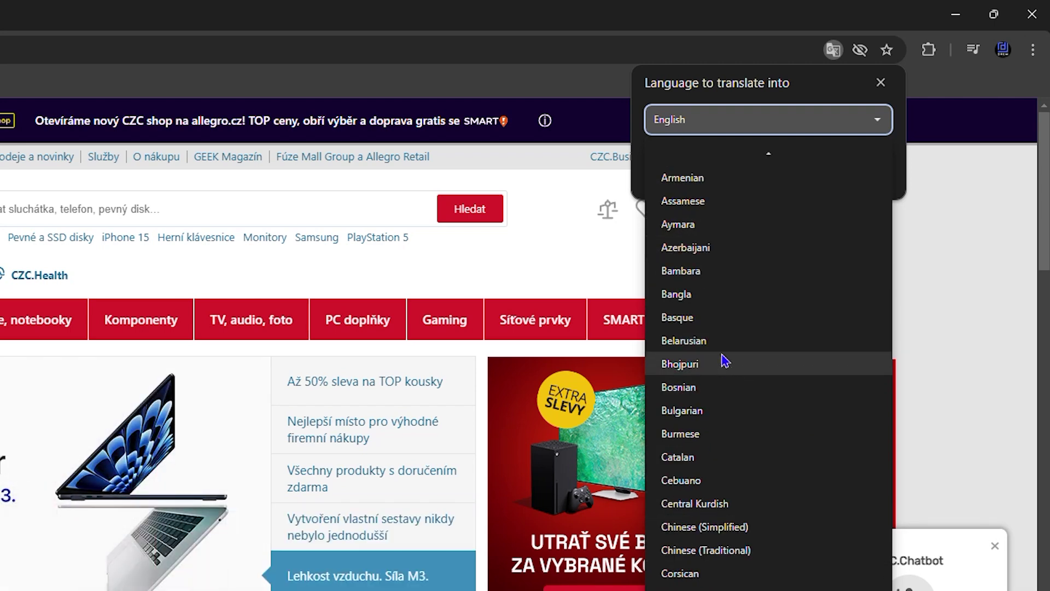
{"action": "scroll", "coordinate": [727, 359], "scroll_direction": "down", "scroll_amount": 3}
{"action": "scroll", "coordinate": [715, 340], "scroll_direction": "down", "scroll_amount": 1}
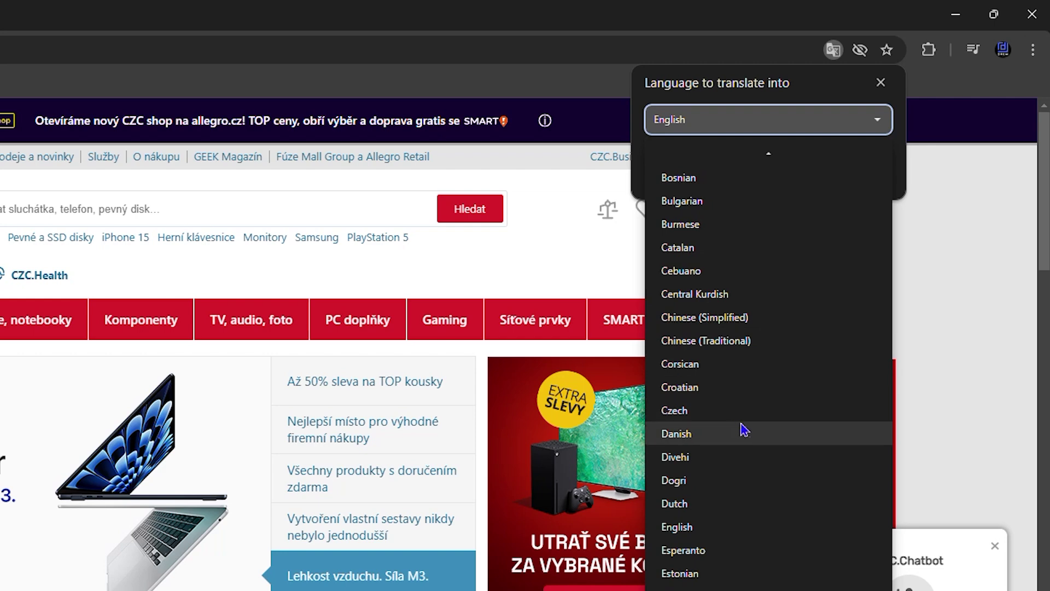
{"action": "left_click", "coordinate": [706, 504]}
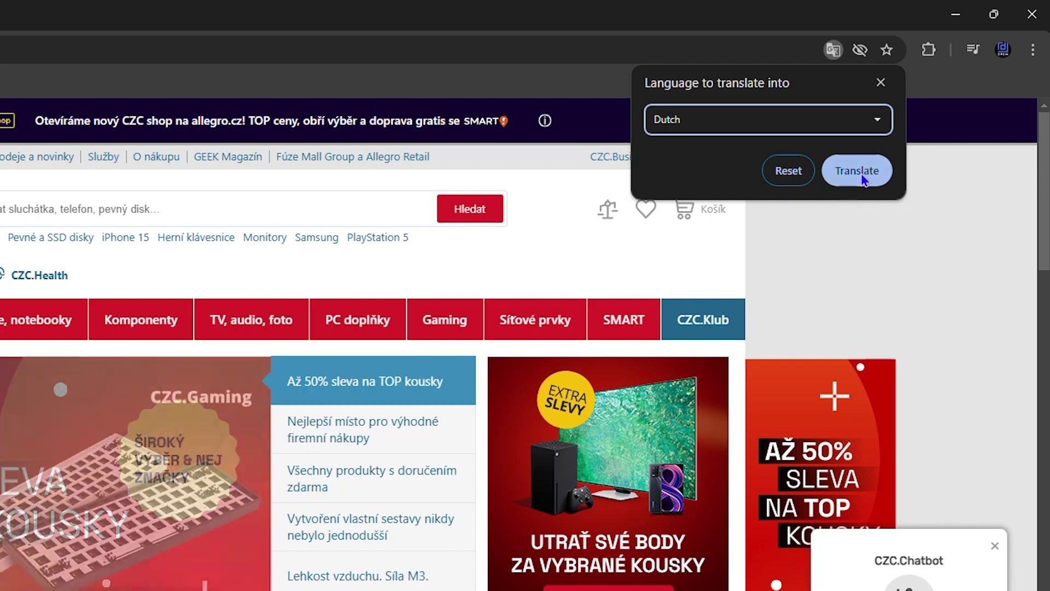
{"action": "left_click", "coordinate": [859, 171]}
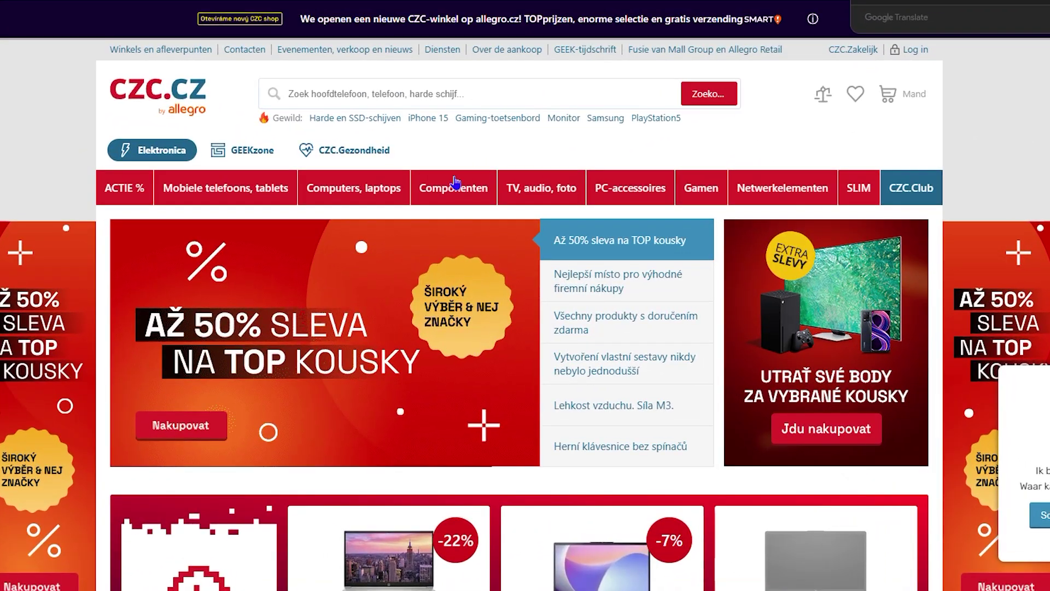
{"action": "mouse_move", "coordinate": [459, 213]}
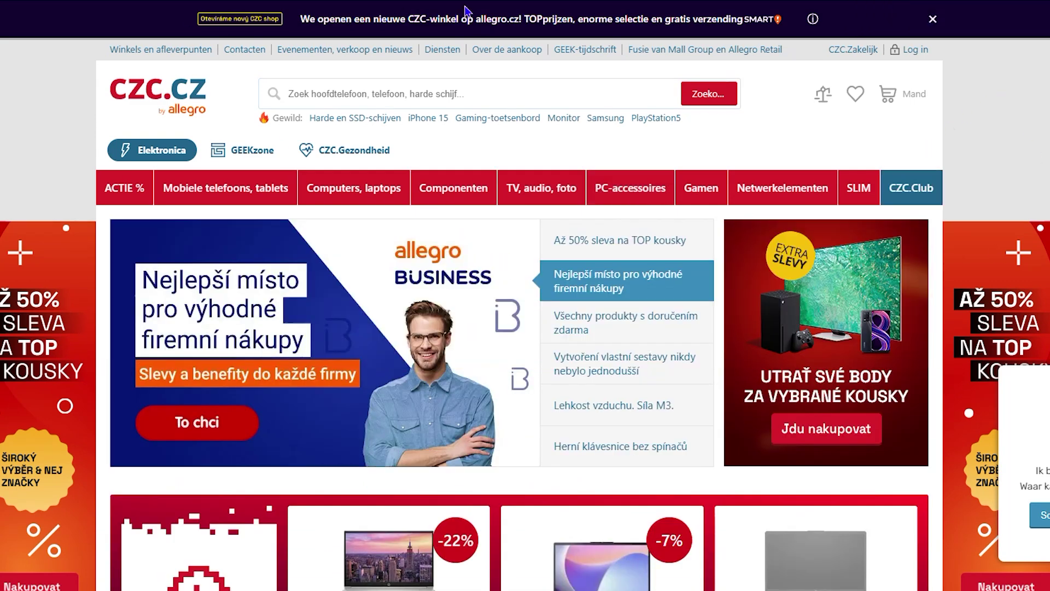
Reopen the Translate panel on the Dutch CZC.cz page and show its extra options.
{"action": "right_click", "coordinate": [1014, 112]}
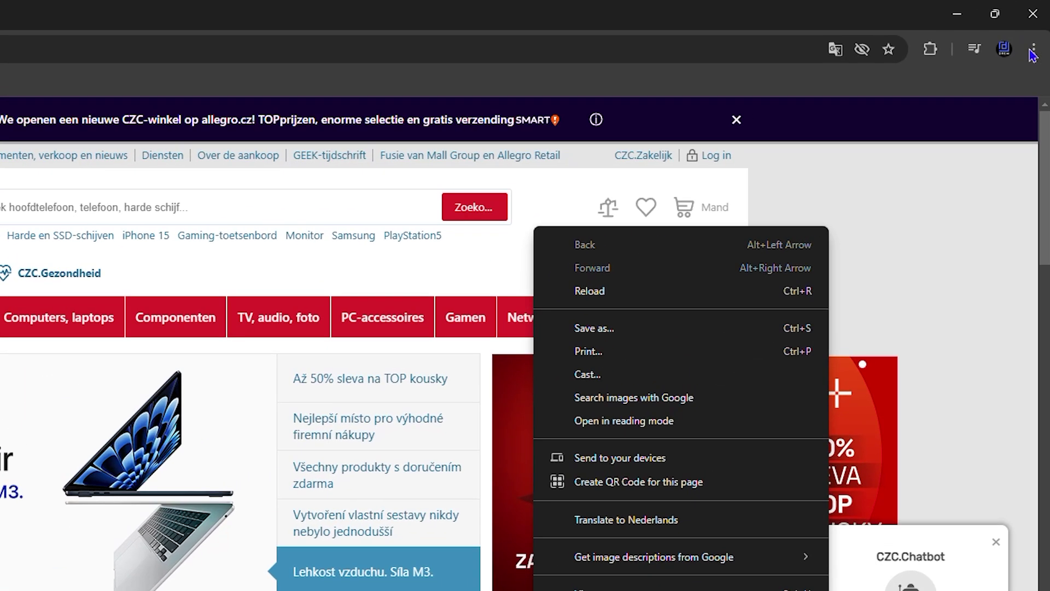
{"action": "left_click", "coordinate": [1033, 49]}
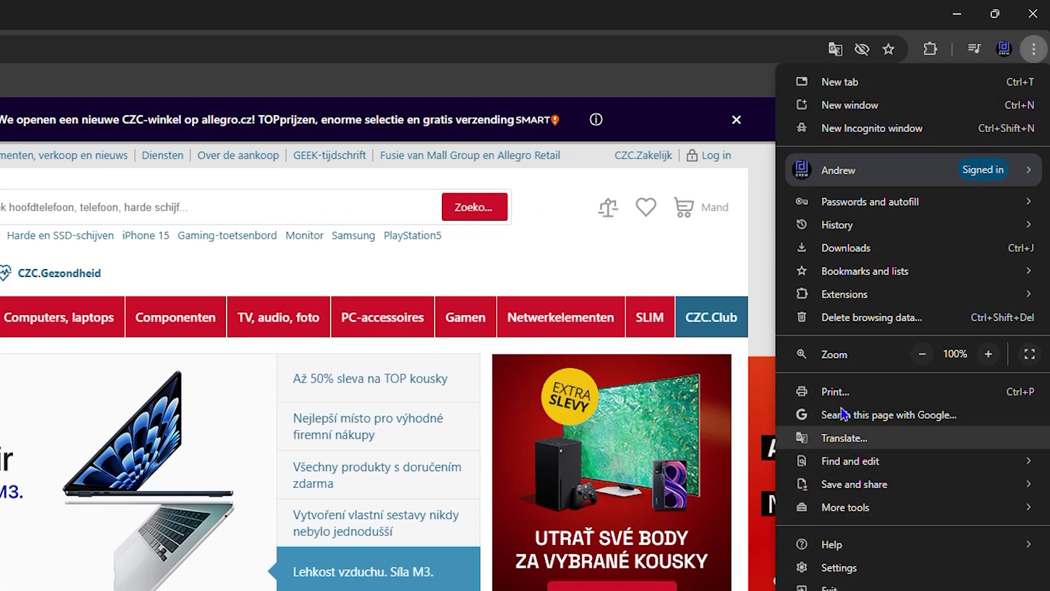
{"action": "left_click", "coordinate": [807, 48]}
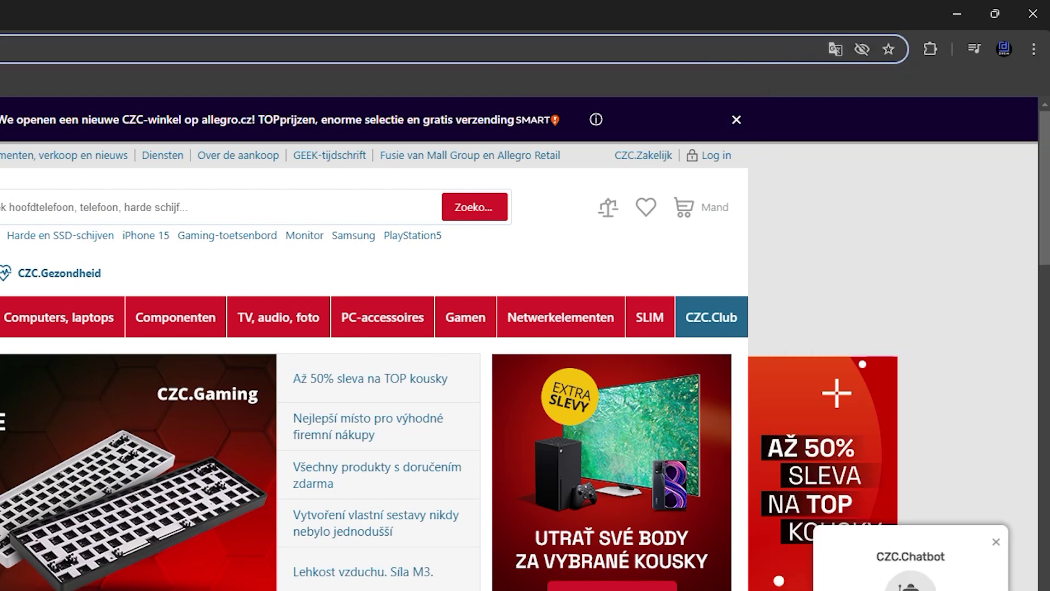
{"action": "left_click", "coordinate": [1033, 49]}
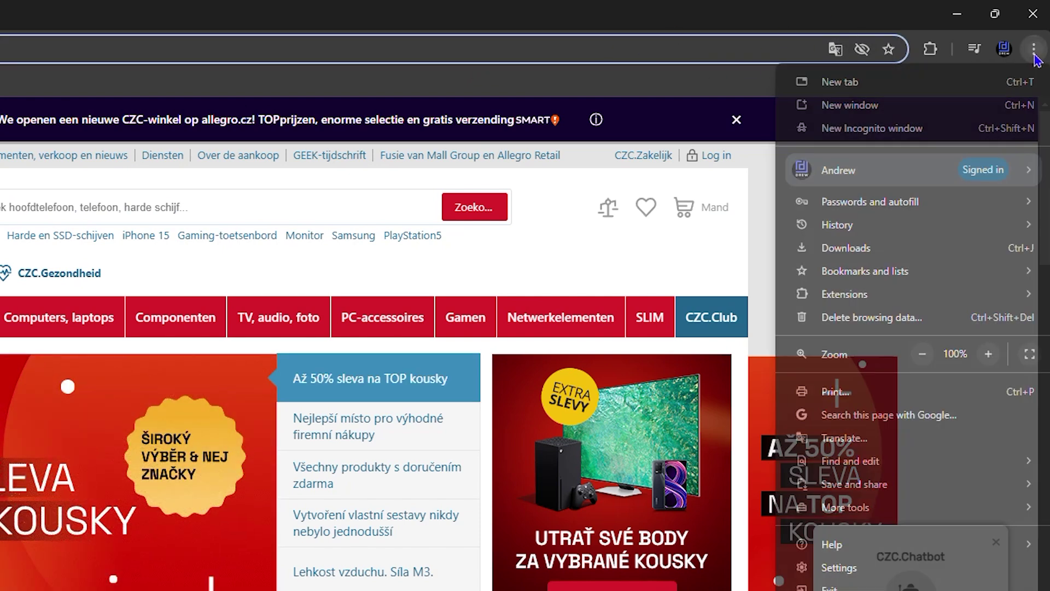
{"action": "left_click", "coordinate": [850, 441]}
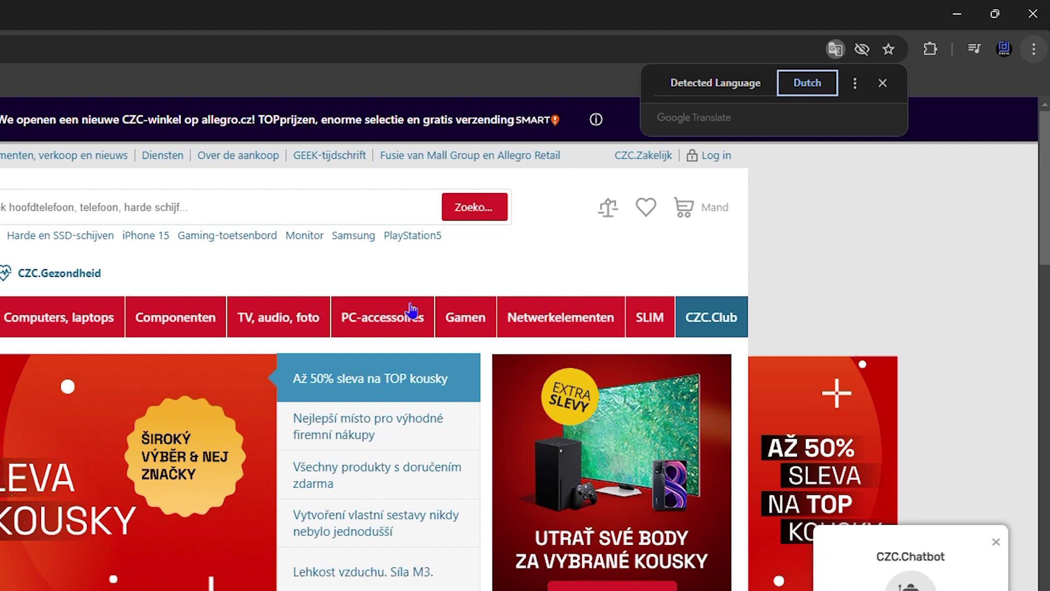
{"action": "left_click", "coordinate": [853, 84]}
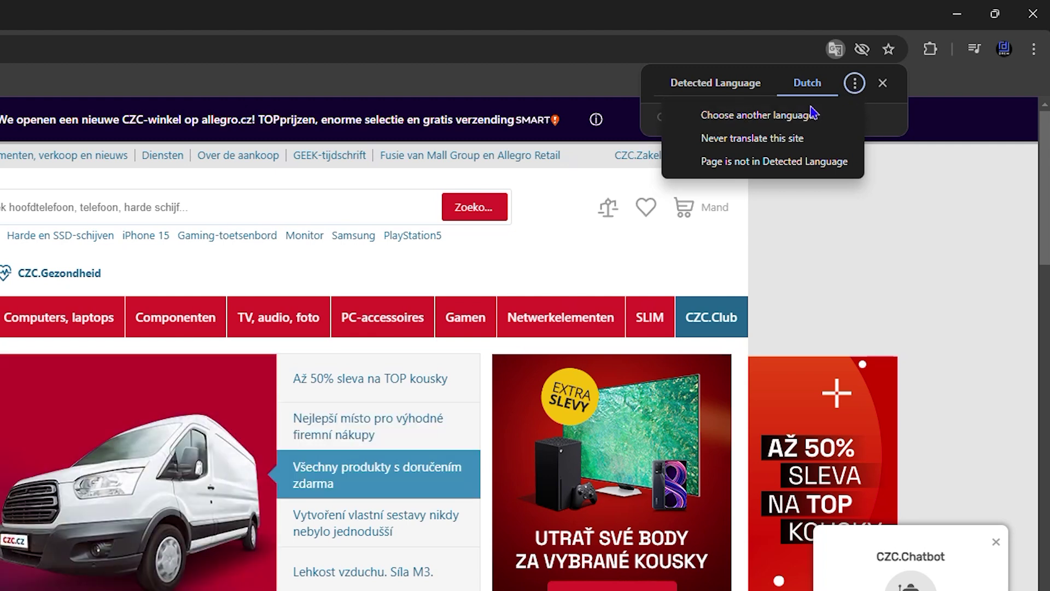
Switch the target language to English and retranslate the CZC.cz page.
{"action": "left_click", "coordinate": [745, 121]}
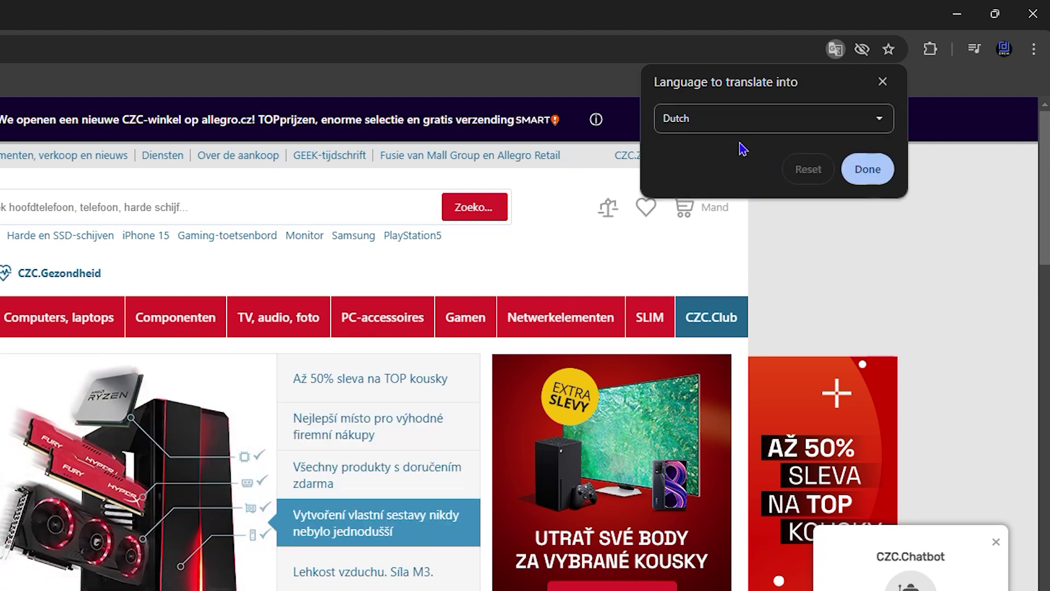
{"action": "left_click", "coordinate": [767, 131]}
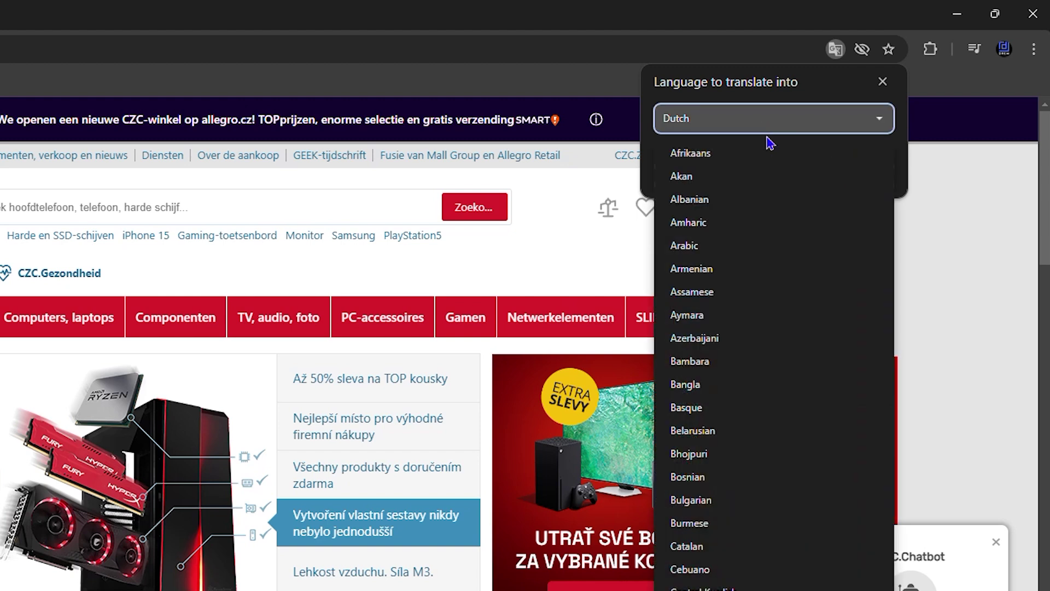
{"action": "scroll", "coordinate": [787, 230], "scroll_direction": "down", "scroll_amount": 1}
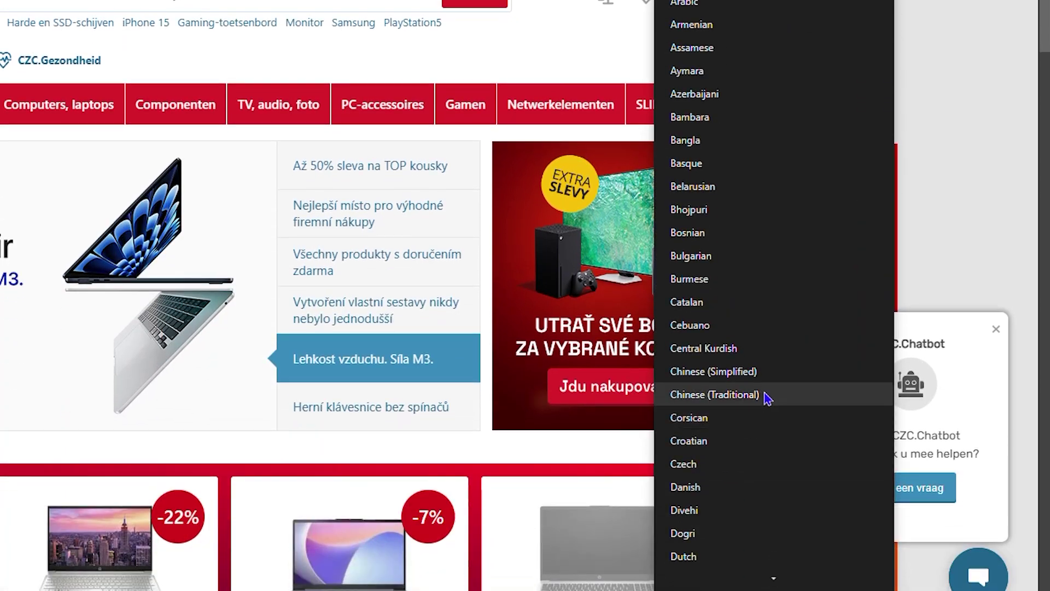
{"action": "scroll", "coordinate": [767, 398], "scroll_direction": "down", "scroll_amount": 4}
{"action": "left_click", "coordinate": [696, 429]}
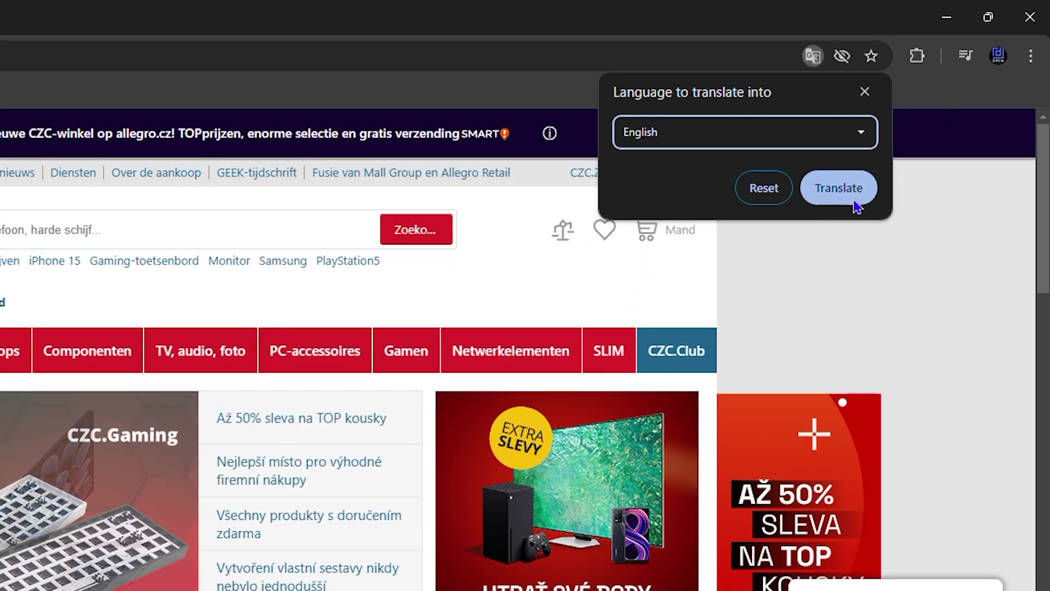
{"action": "left_click", "coordinate": [838, 191]}
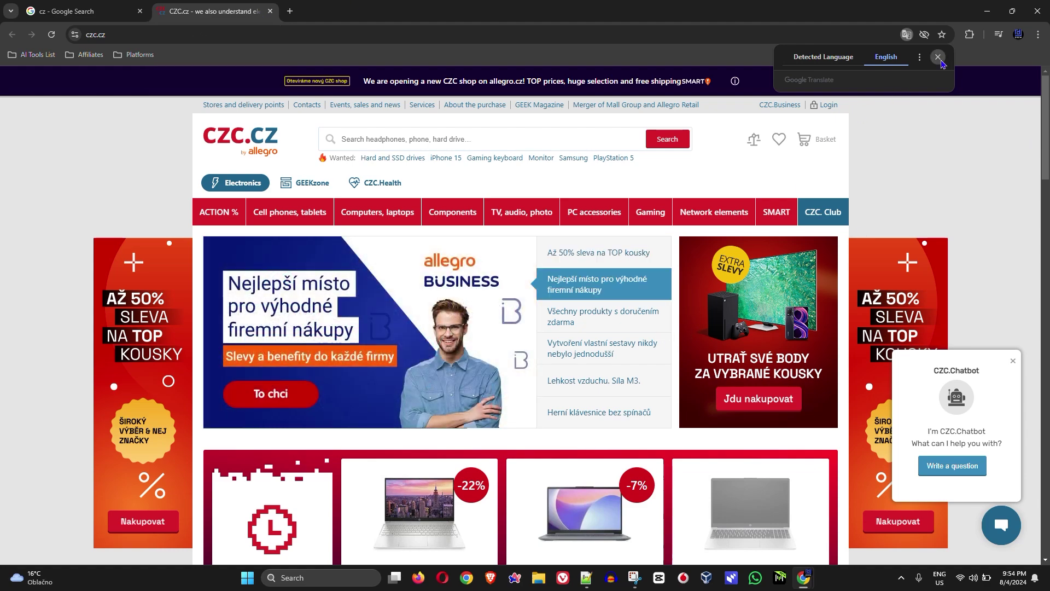
Close the CZC.cz tab and open the CZ.NIC search result in a new tab.
{"action": "left_click", "coordinate": [938, 58]}
{"action": "left_click", "coordinate": [269, 12]}
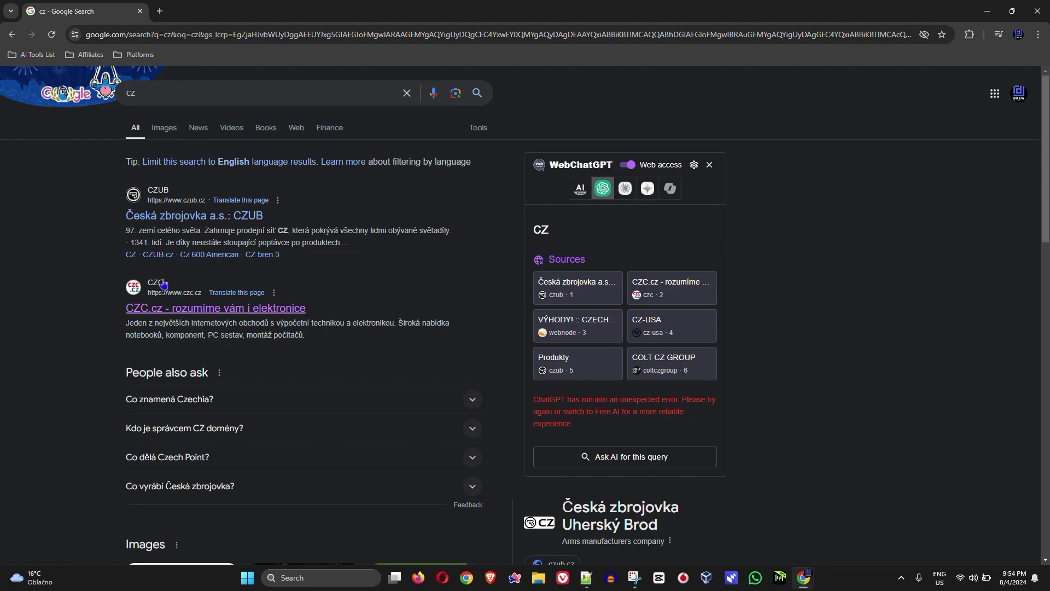
{"action": "scroll", "coordinate": [301, 342], "scroll_direction": "down", "scroll_amount": 6}
{"action": "scroll", "coordinate": [304, 350], "scroll_direction": "down", "scroll_amount": 1}
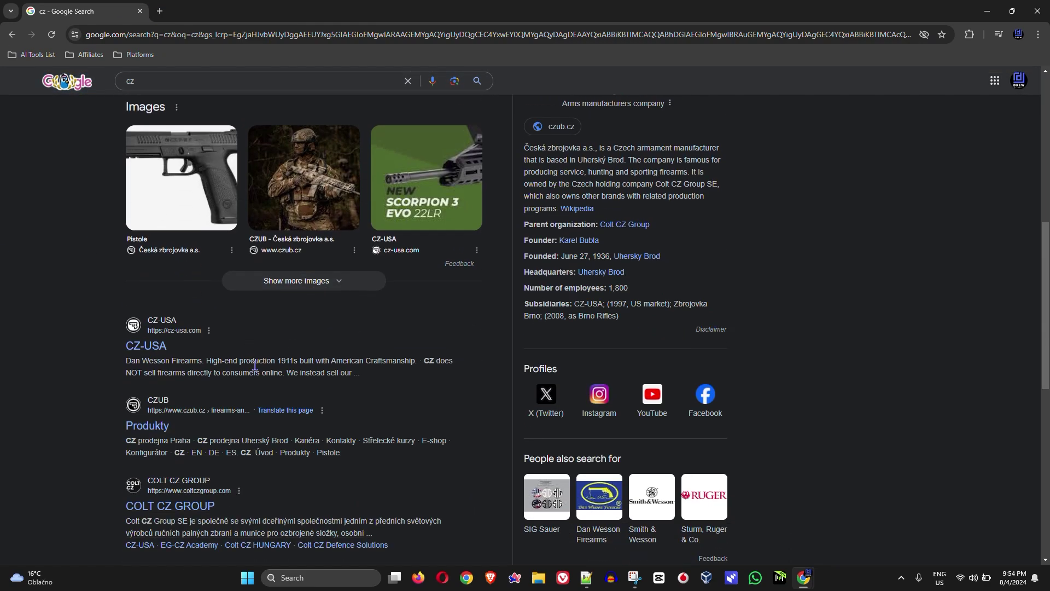
{"action": "scroll", "coordinate": [148, 339], "scroll_direction": "down", "scroll_amount": 5}
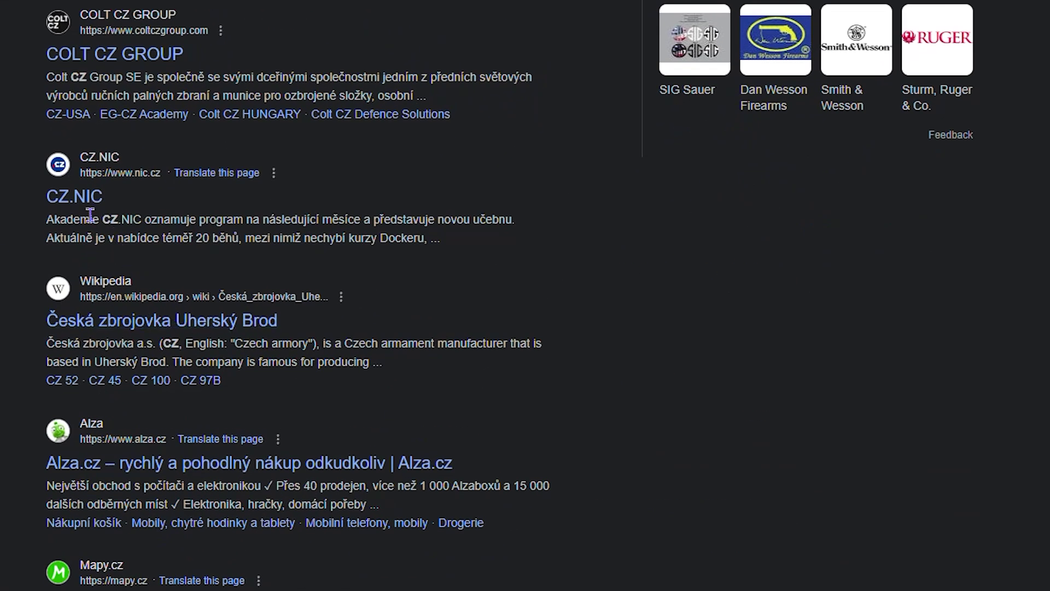
{"action": "right_click", "coordinate": [74, 201]}
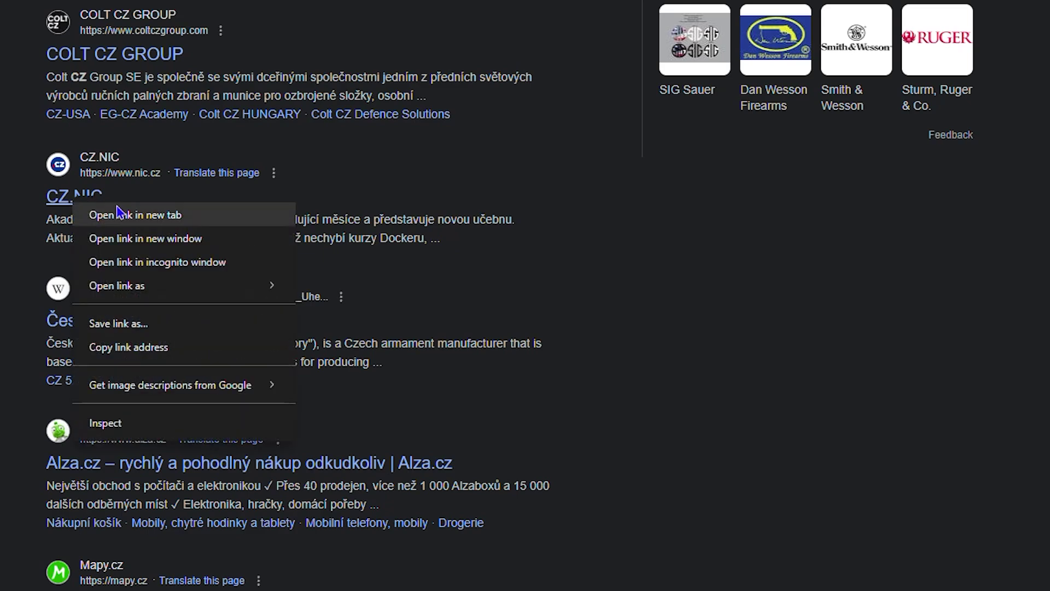
{"action": "left_click", "coordinate": [116, 216]}
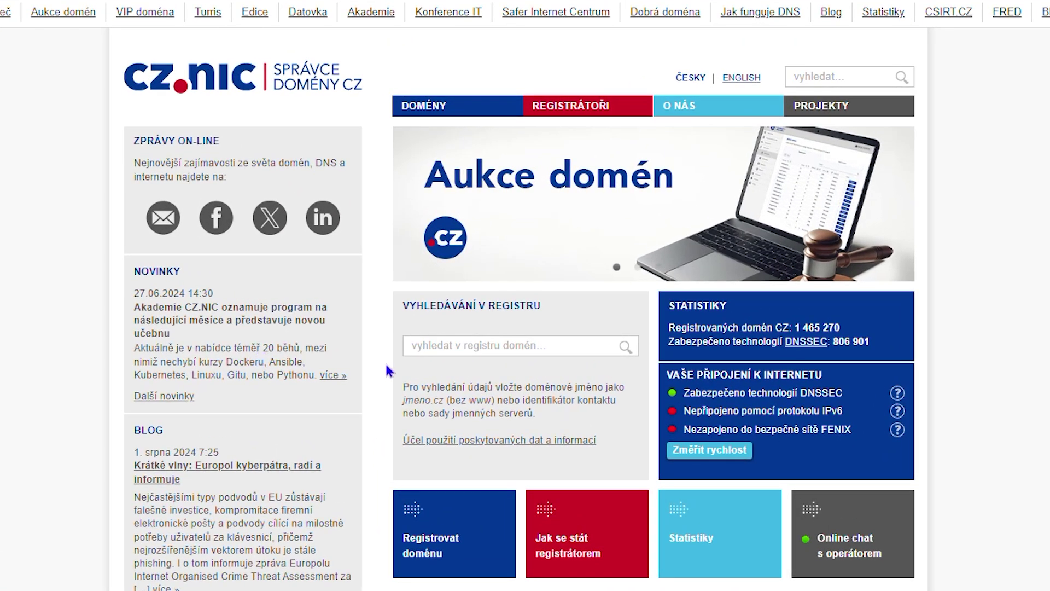
Translate the nic.cz homepage into English from the page's right-click menu.
{"action": "scroll", "coordinate": [324, 580], "scroll_direction": "down", "scroll_amount": 3}
{"action": "right_click", "coordinate": [398, 465]}
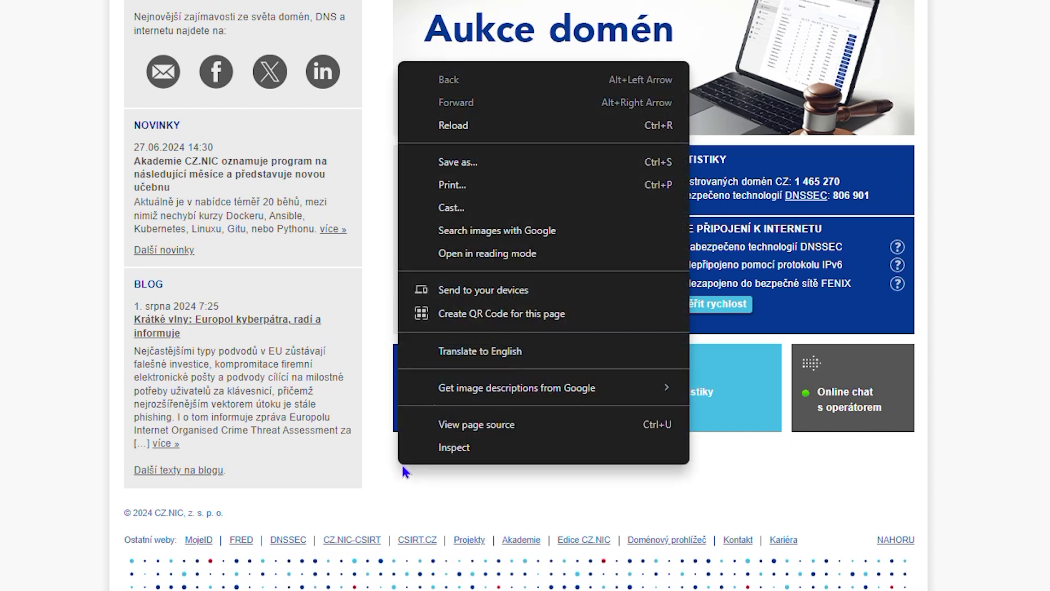
{"action": "left_click", "coordinate": [509, 353]}
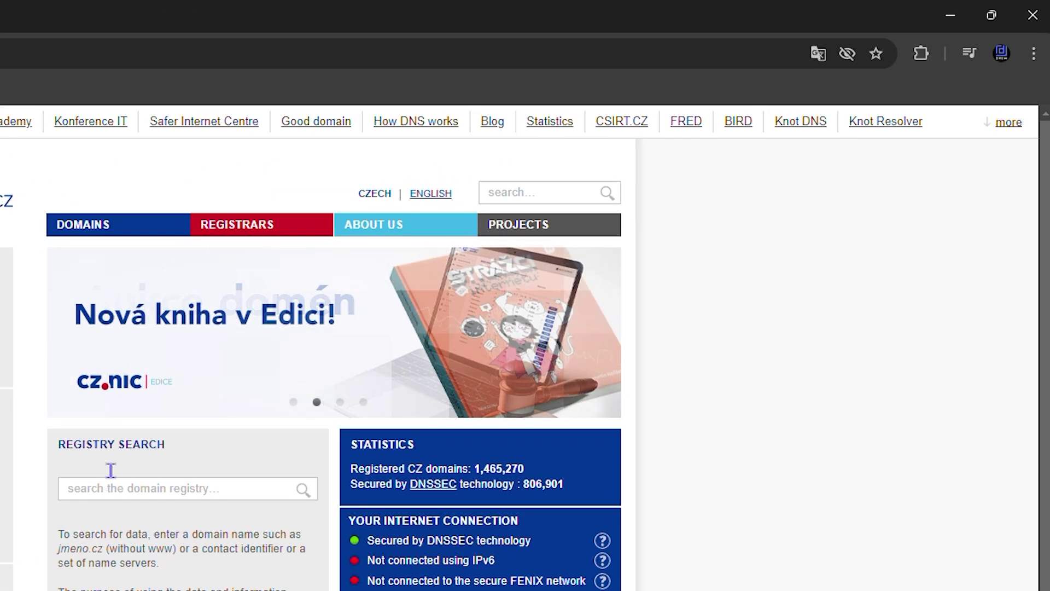
Reopen the Translate panel for nic.cz, view the language chooser, then show the page's context menu.
{"action": "left_click", "coordinate": [1038, 35]}
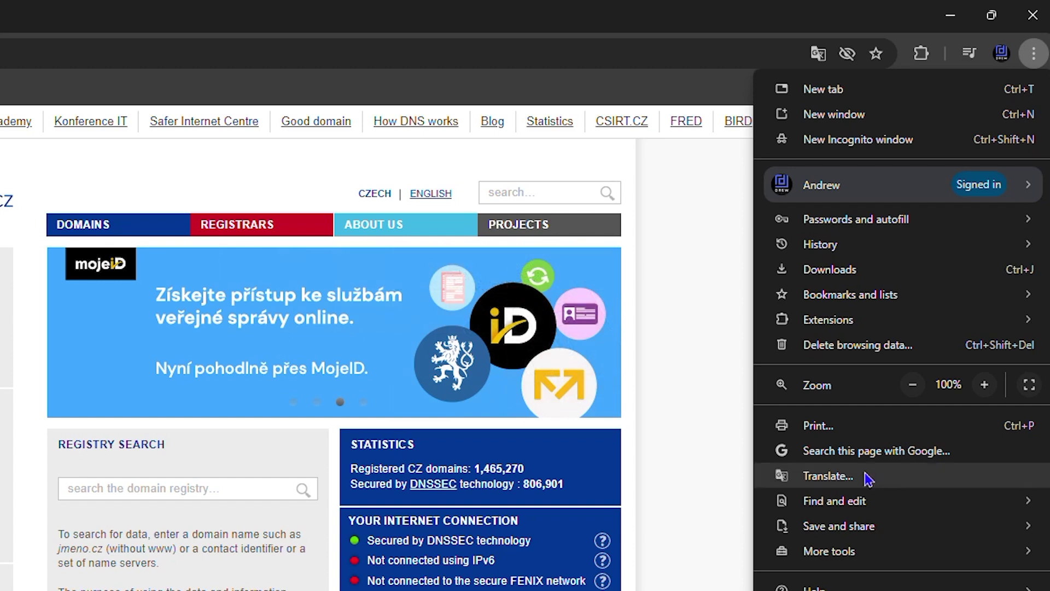
{"action": "left_click", "coordinate": [850, 486]}
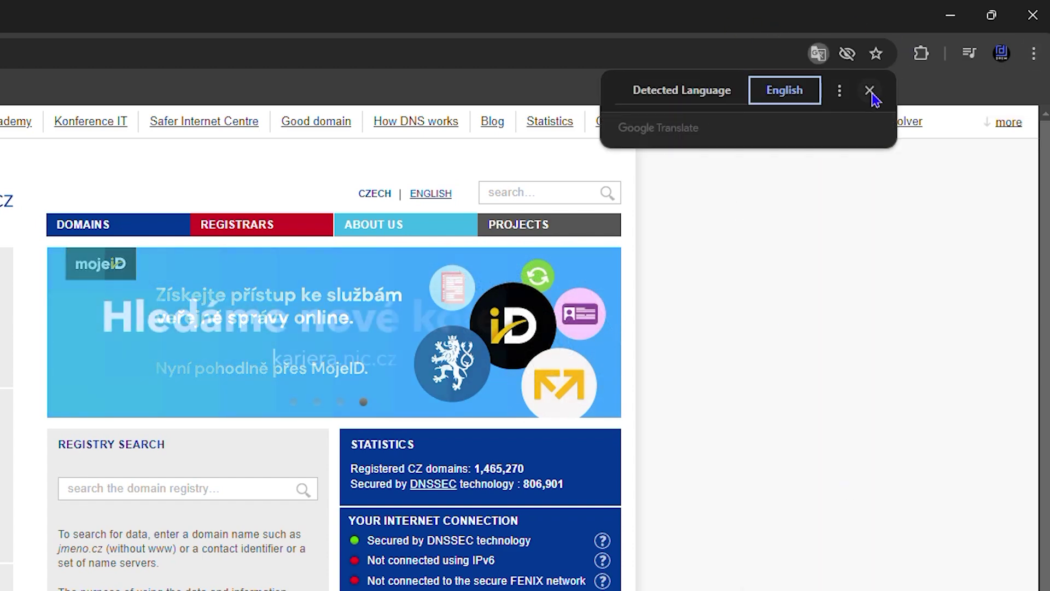
{"action": "left_click", "coordinate": [839, 91]}
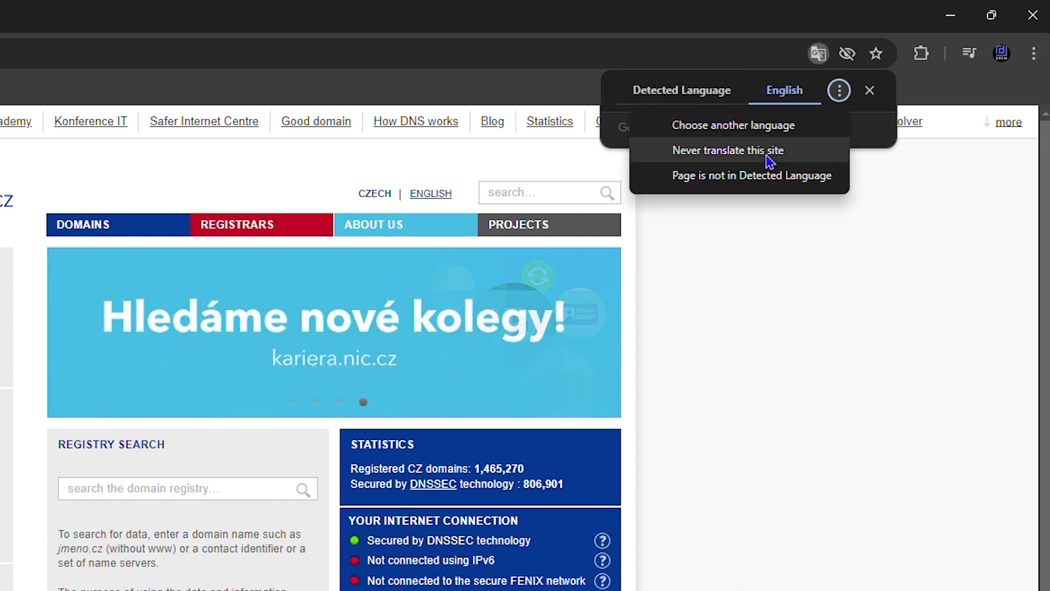
{"action": "left_click", "coordinate": [719, 129]}
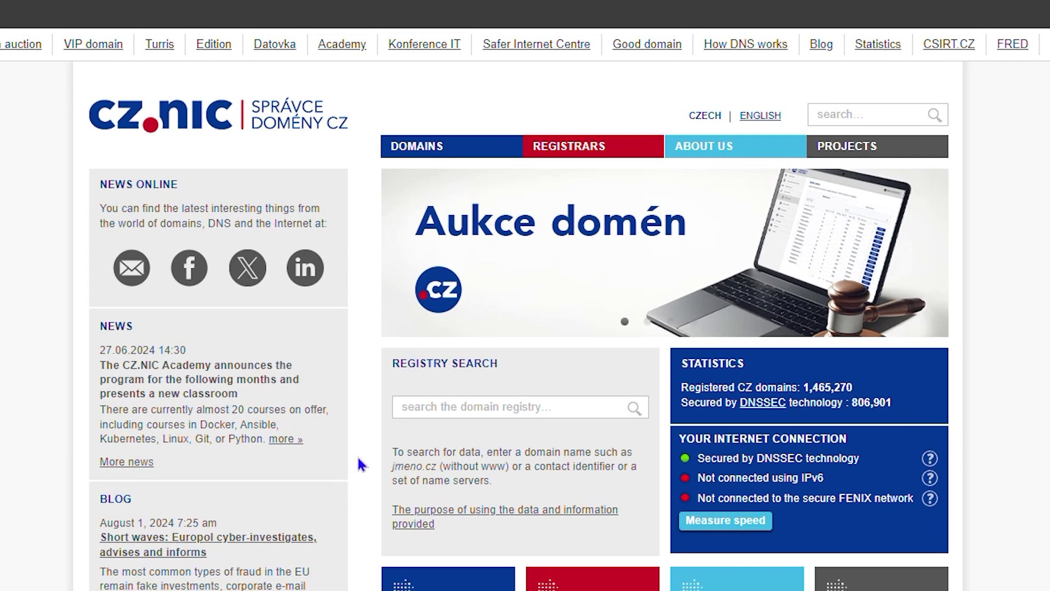
{"action": "right_click", "coordinate": [424, 331]}
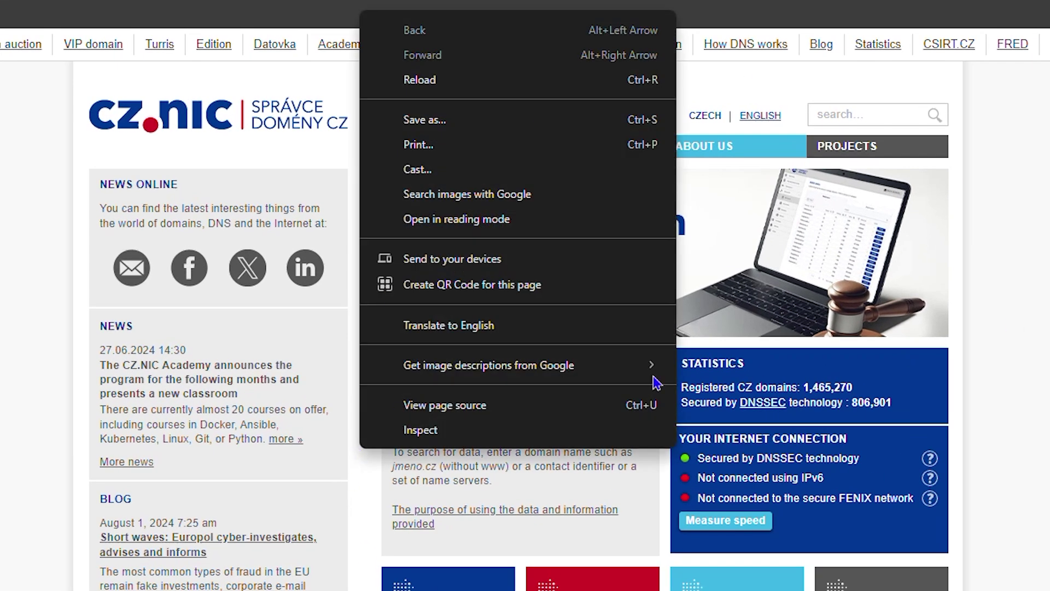